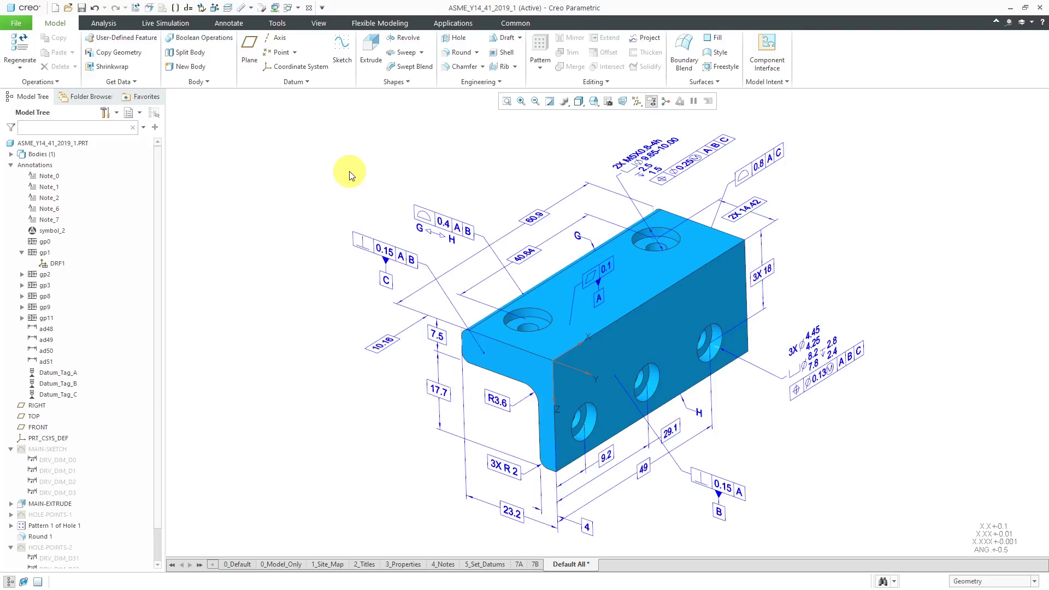
- Start a semantic query on the M5 holes' 0.25 position tolerance and toggle the display of its associated references
click(230, 24)
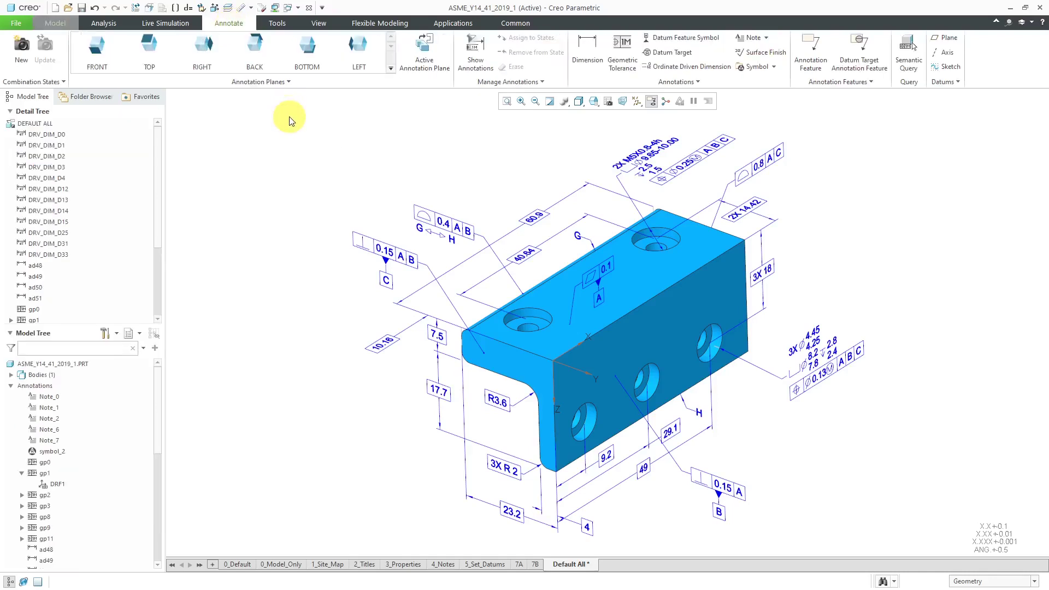
click(912, 59)
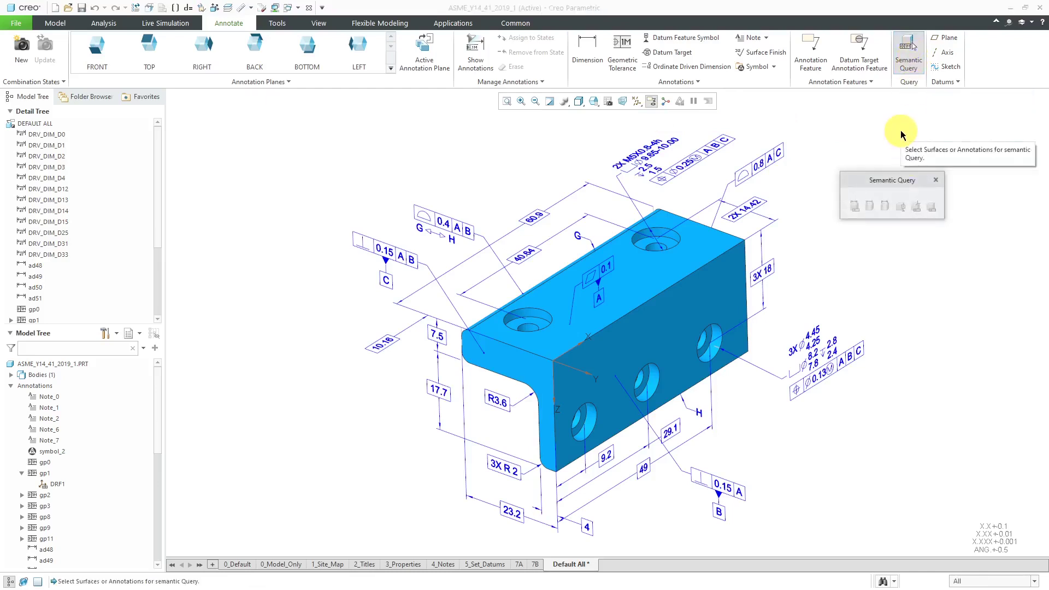
mouse_move(901, 184)
mouse_down()
mouse_move(881, 185)
mouse_move(901, 192)
mouse_up()
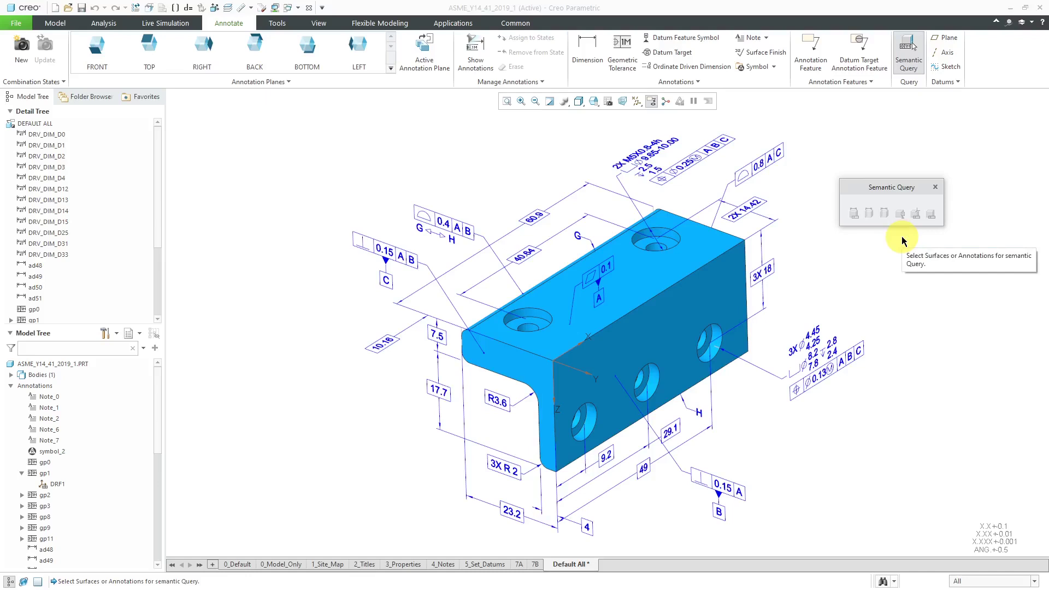
click(696, 163)
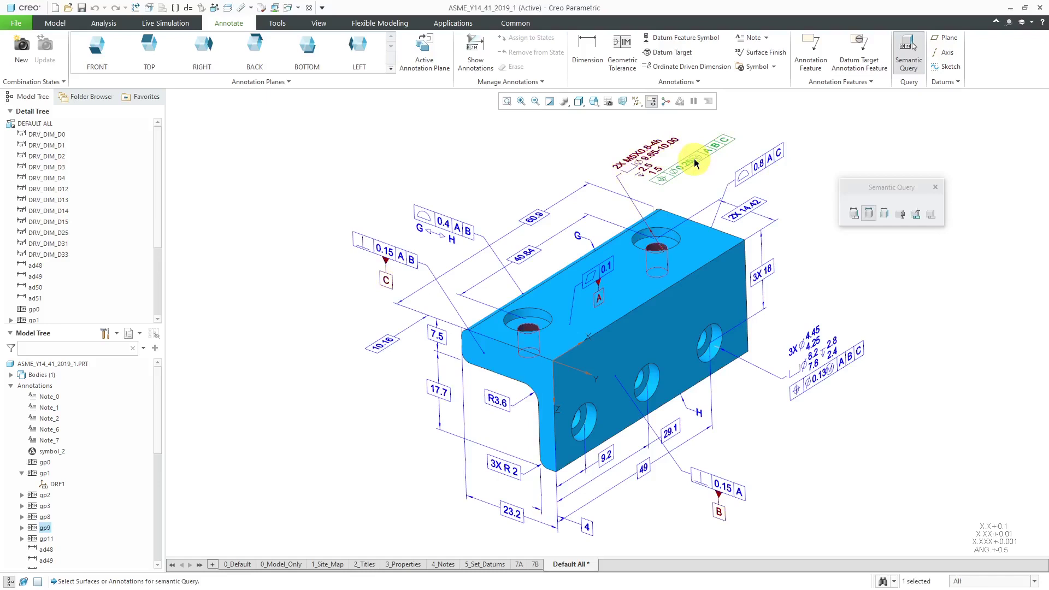
click(870, 219)
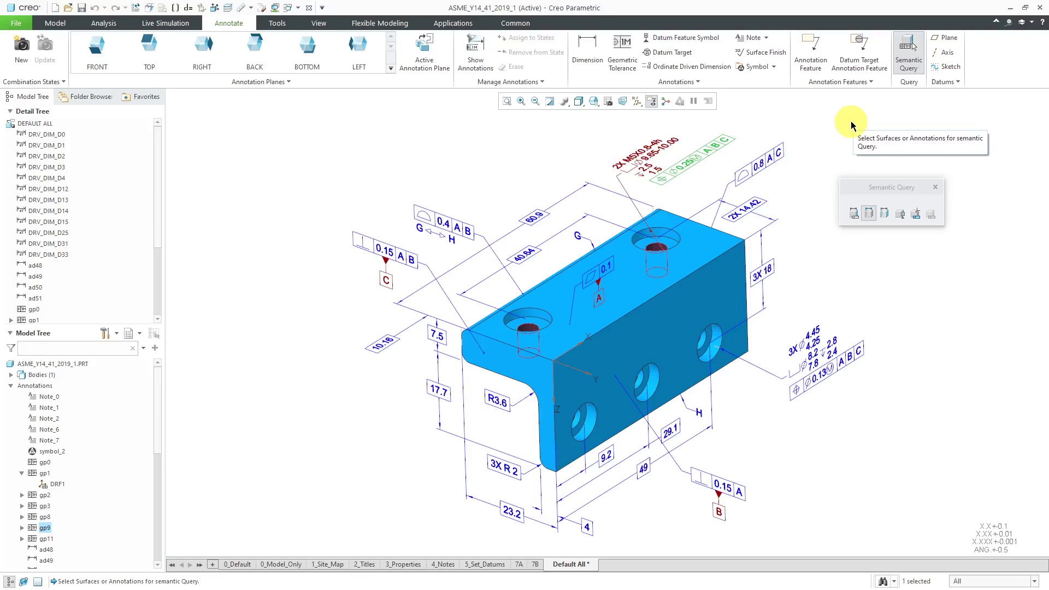
click(870, 216)
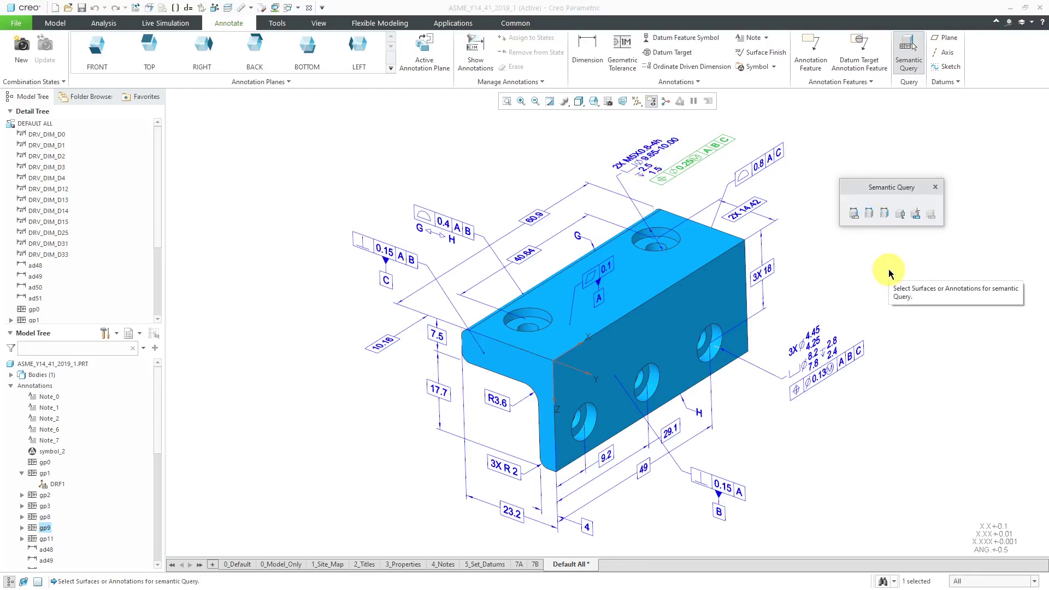
- Display the related annotations, related surfaces and associated datum symbols of the 0.25 position tolerance one after another
click(854, 218)
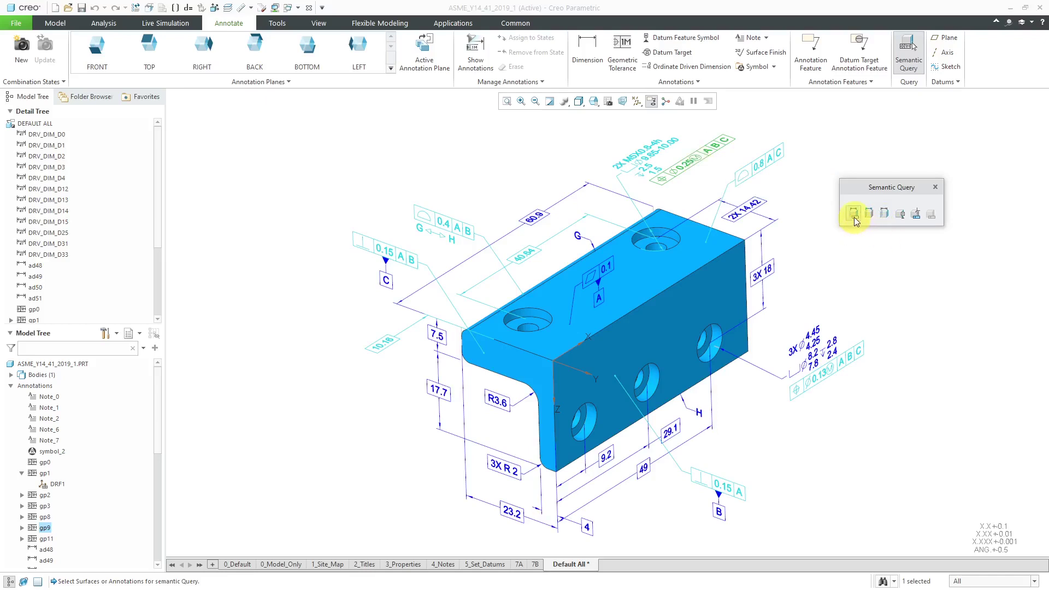
click(885, 215)
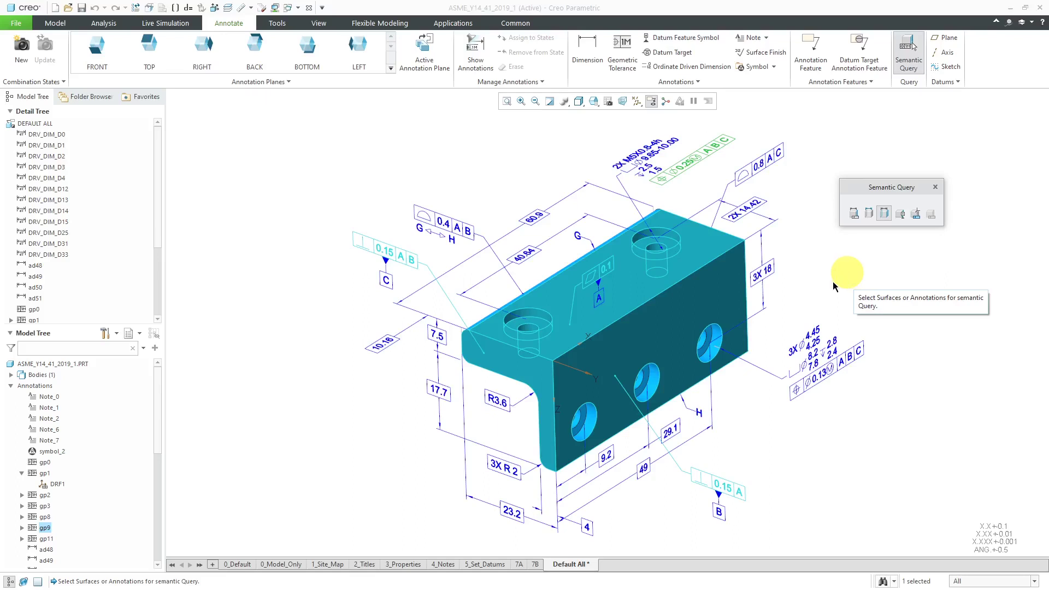
click(869, 217)
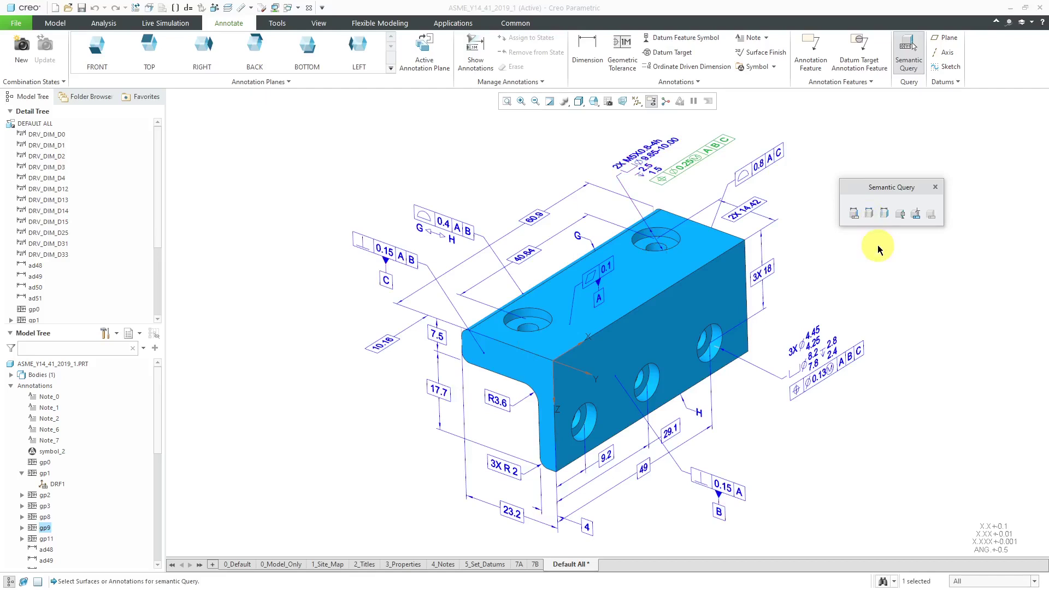
click(901, 217)
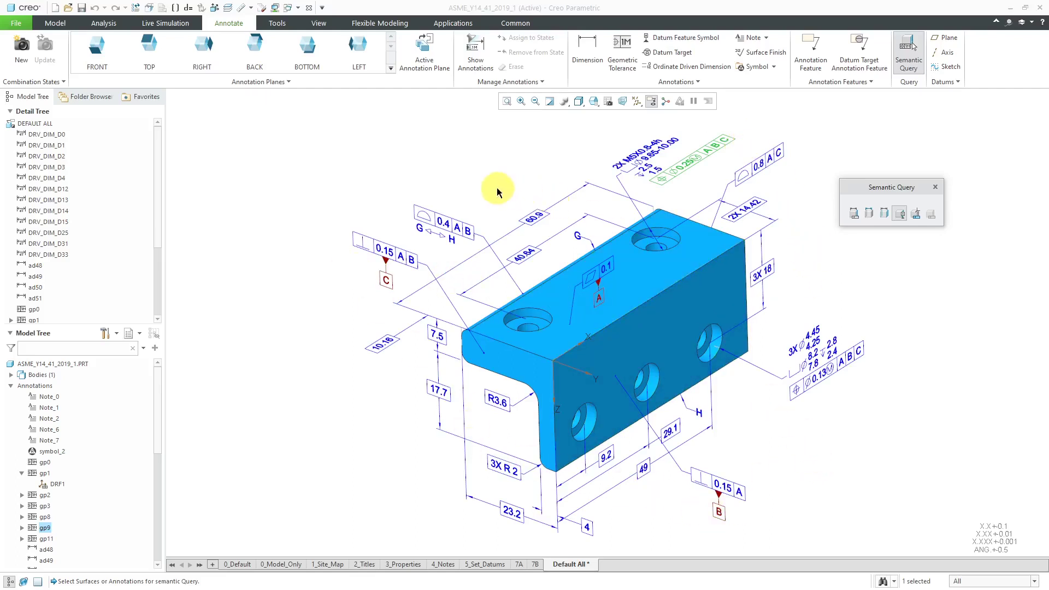
- Display the associated coordinate system for the 0.15 A B perpendicularity tolerance and for the 0.25 position tolerance
click(398, 254)
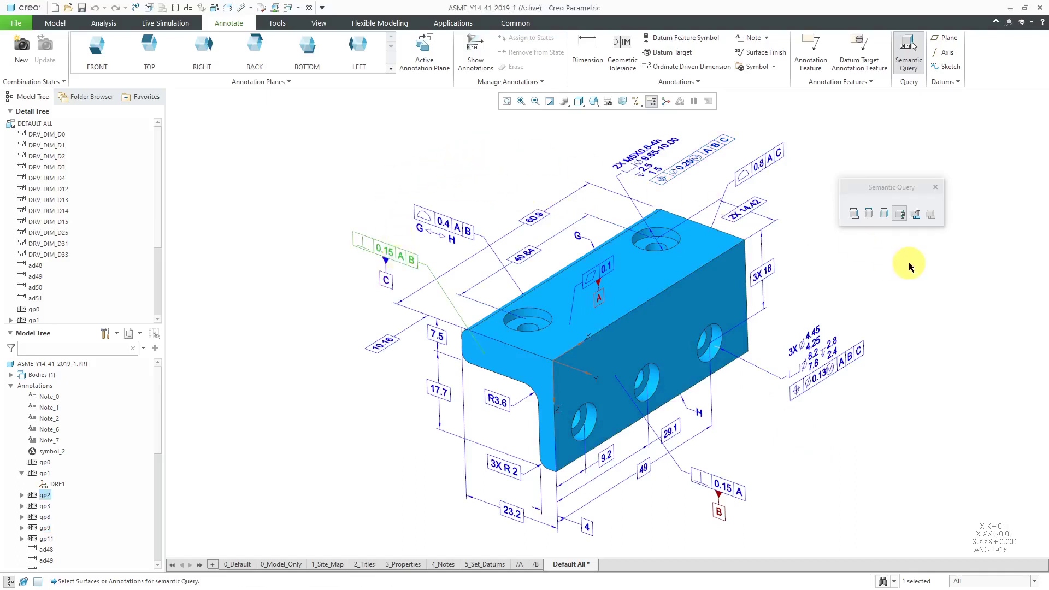
click(904, 233)
click(916, 215)
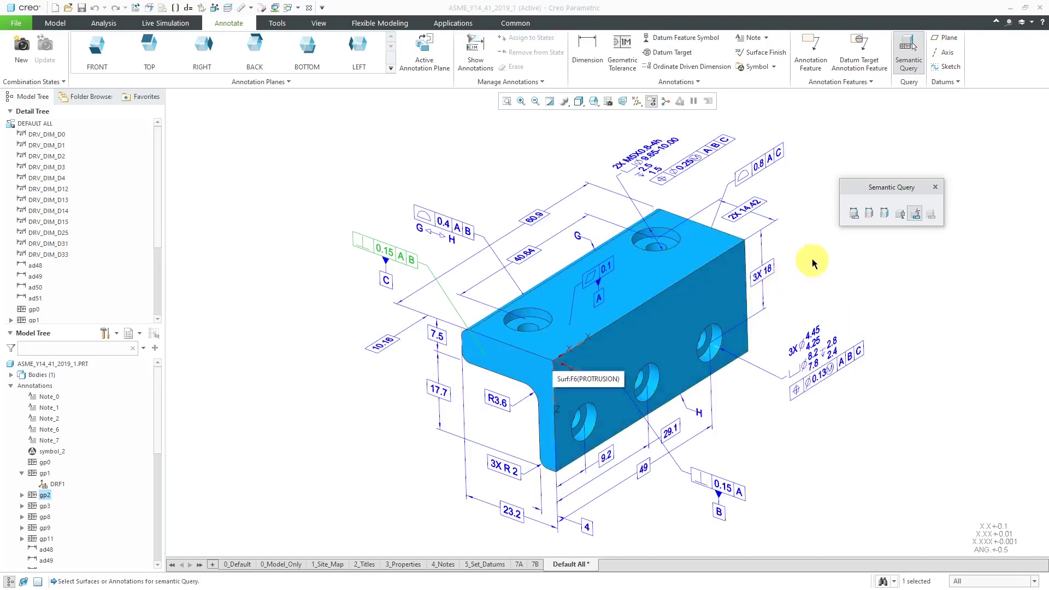
click(710, 156)
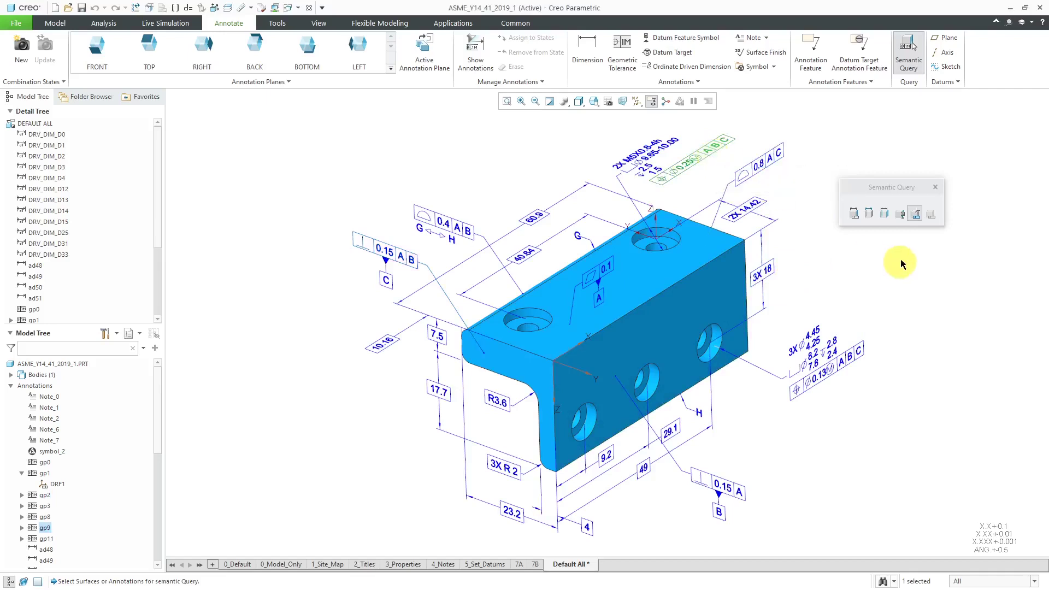
click(916, 215)
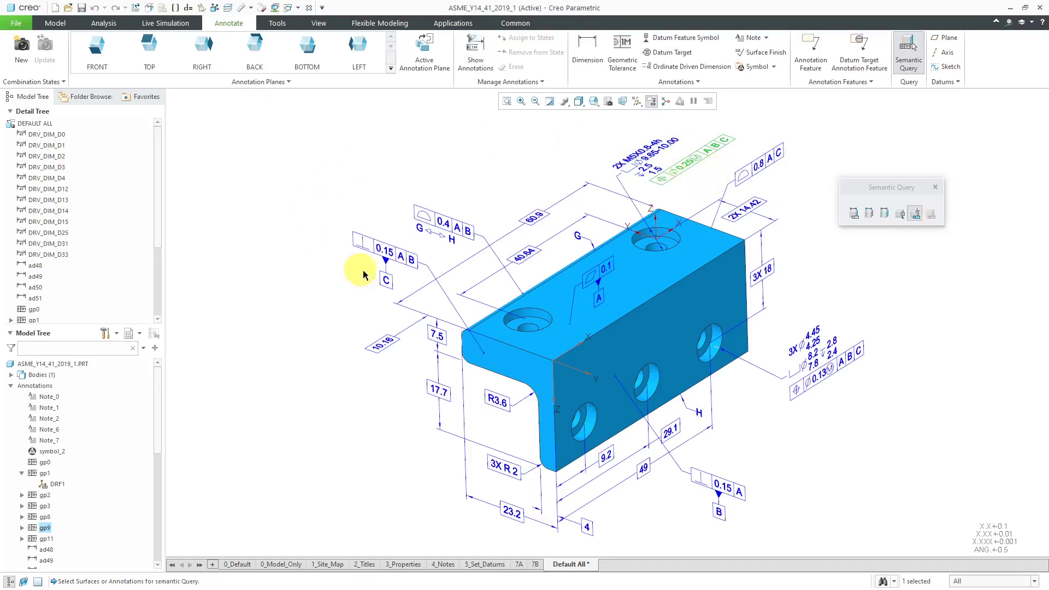
- Query datum feature symbol C for the geometric tolerances that reference it
click(384, 282)
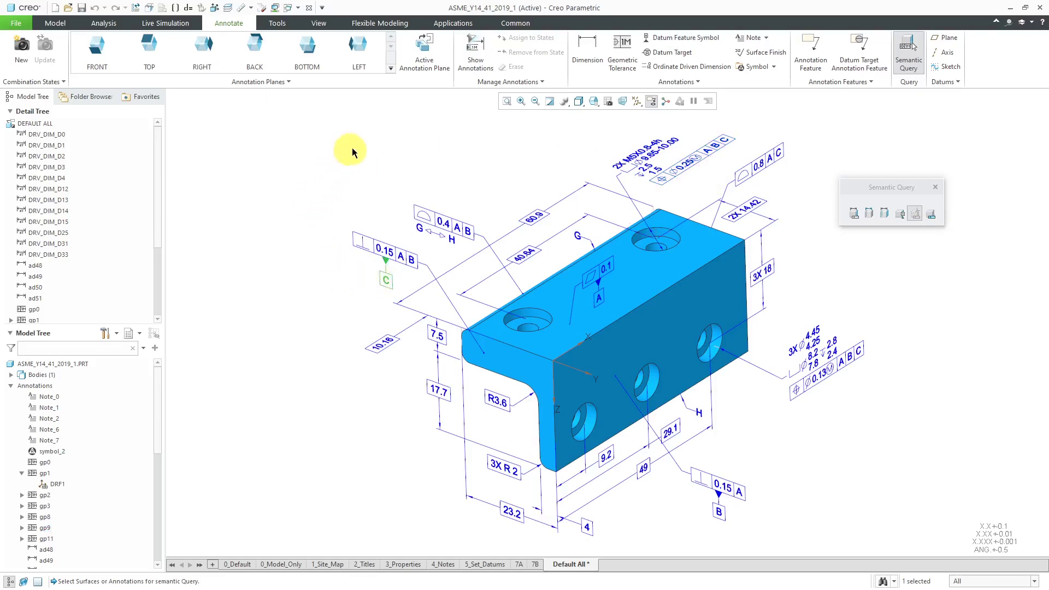
click(934, 215)
click(916, 218)
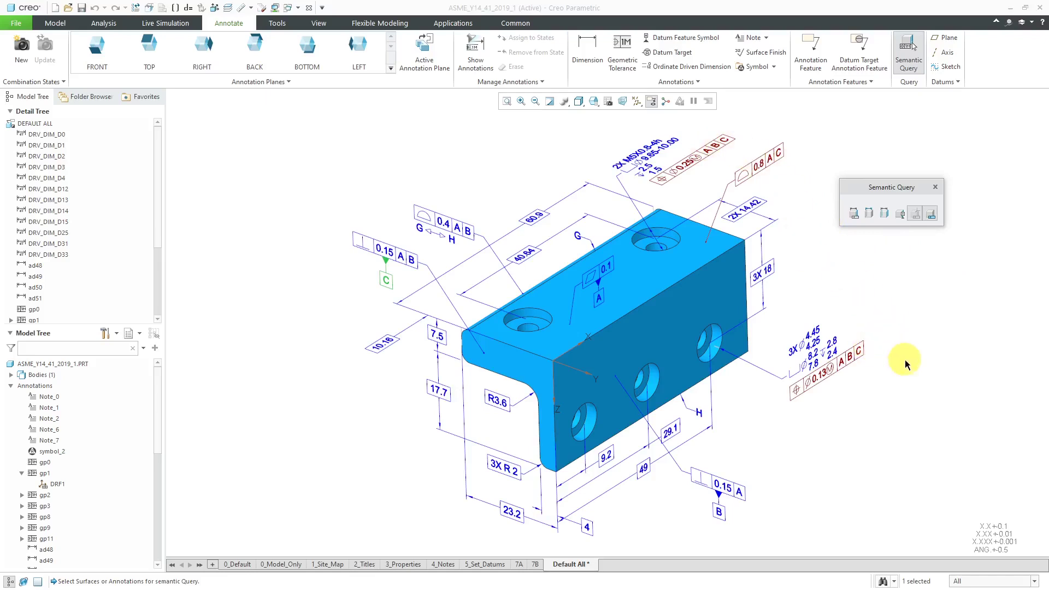
click(383, 285)
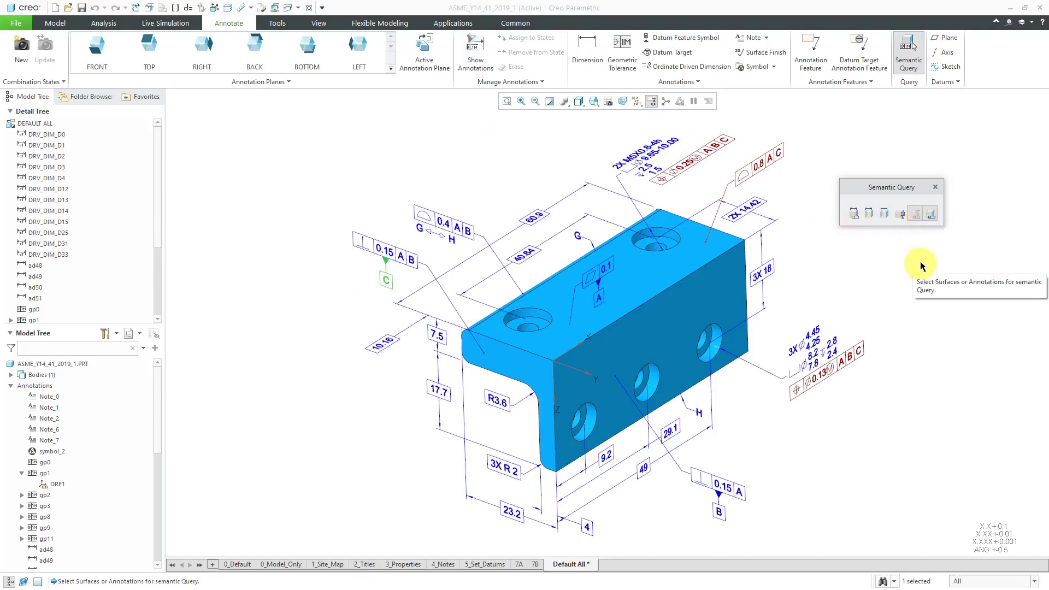
- Query datum feature symbol C and the L-shaped end face for their associated references, and close the semantic query
click(900, 214)
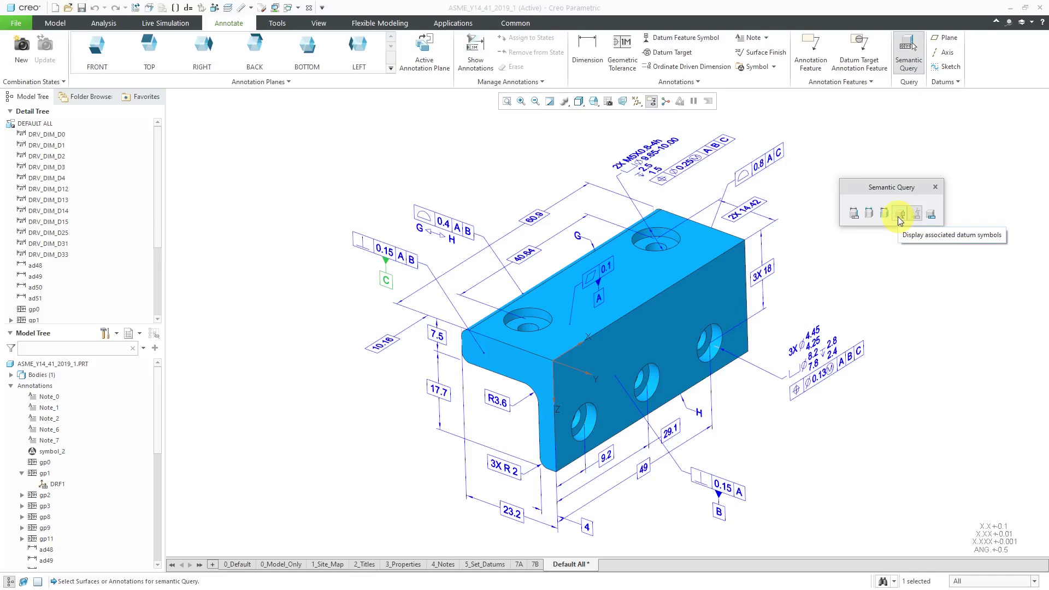
click(899, 215)
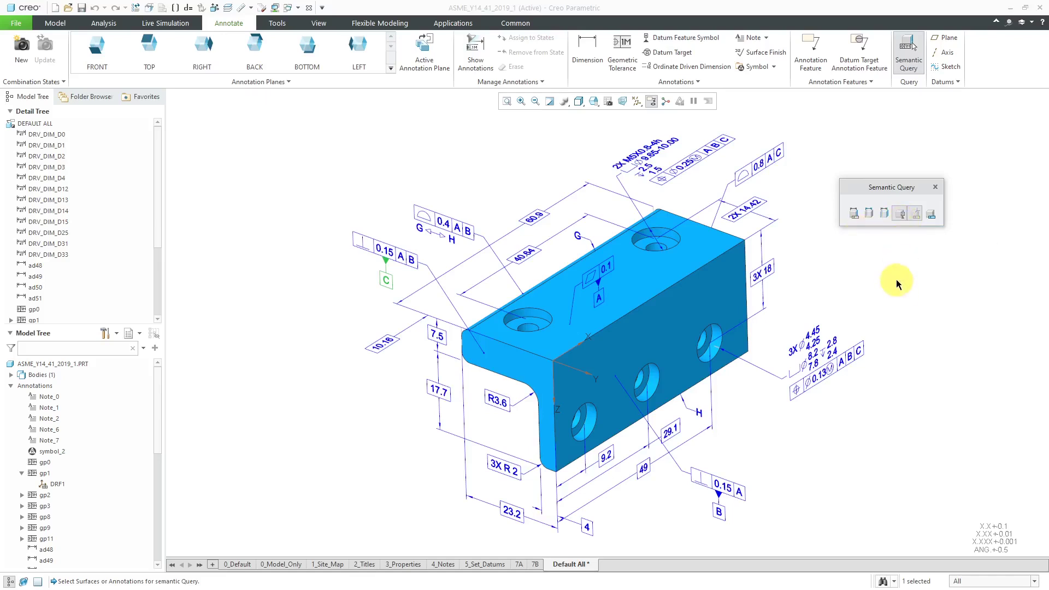
click(870, 214)
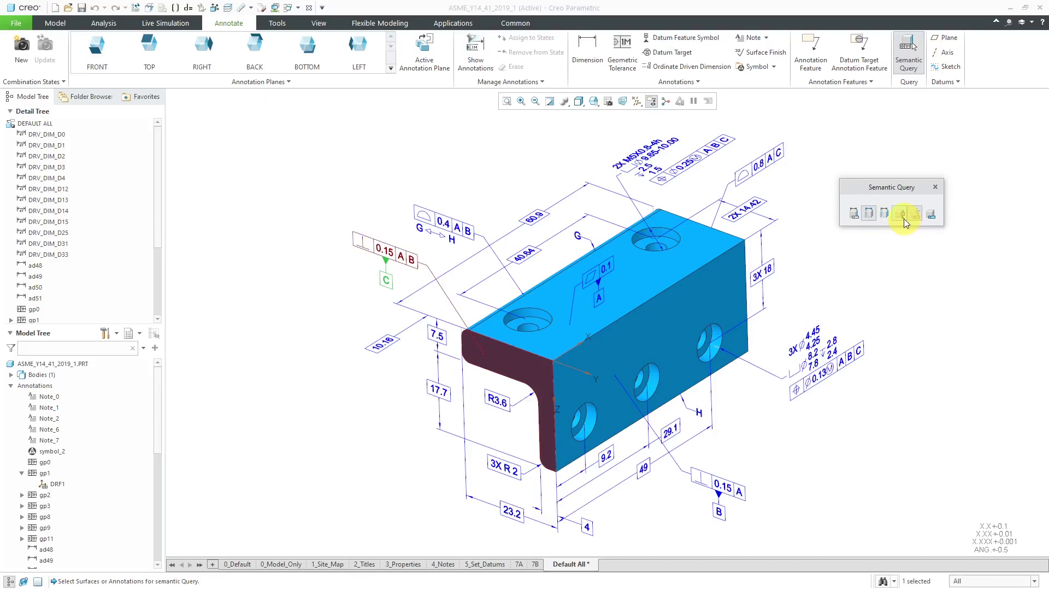
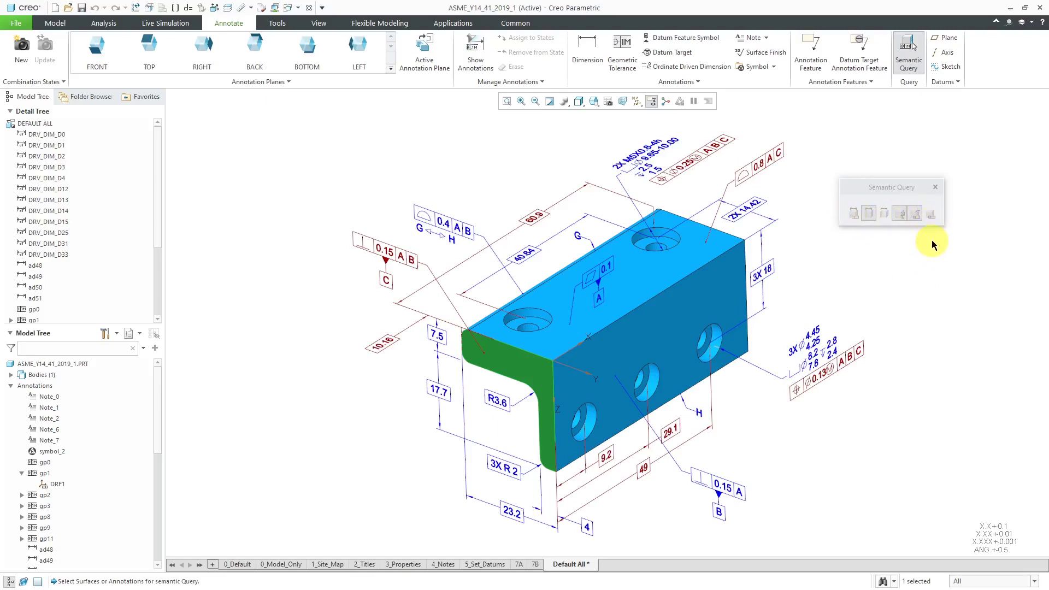
click(935, 188)
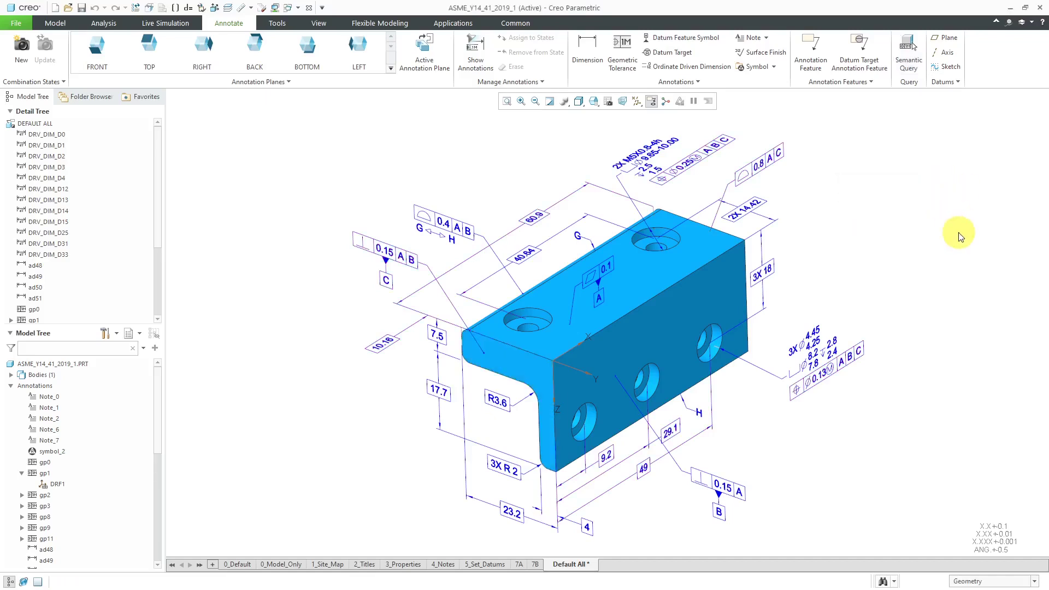
- Run a semantic query on the basic 49 dimension to examine its referenced surfaces, and close the query
click(910, 70)
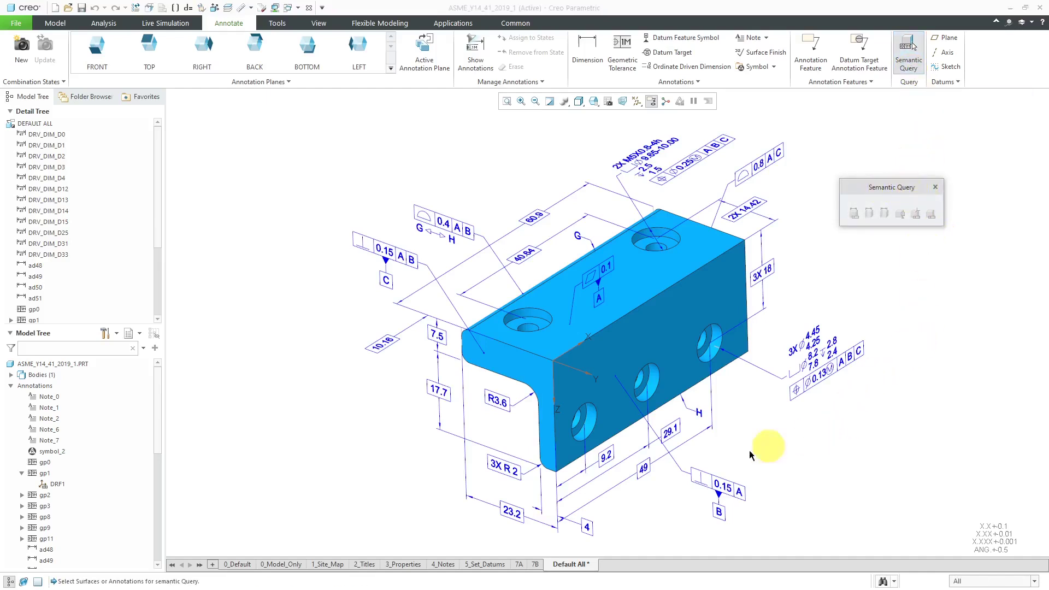
click(639, 469)
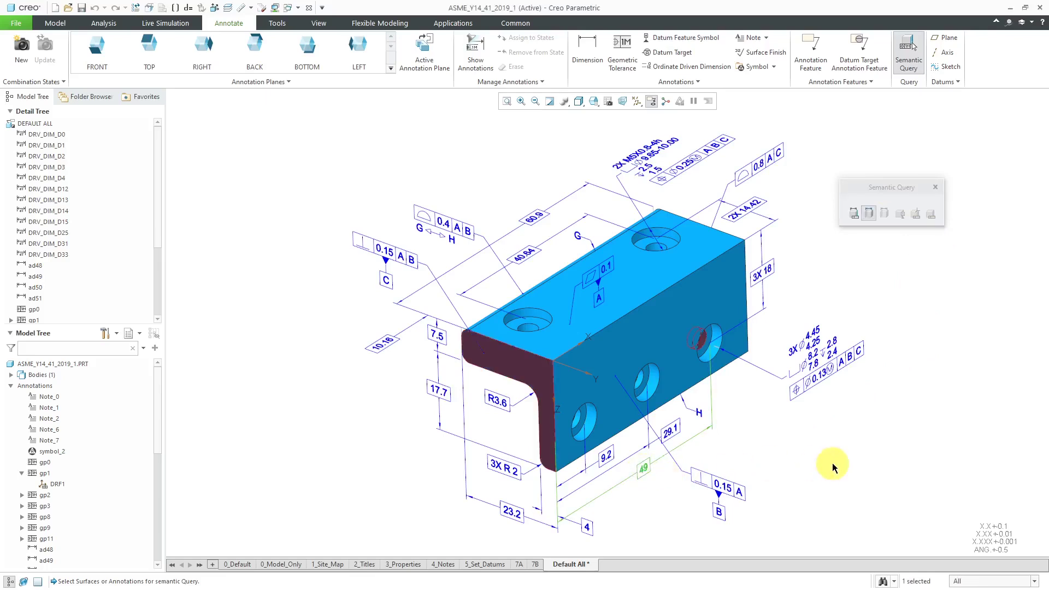
click(936, 187)
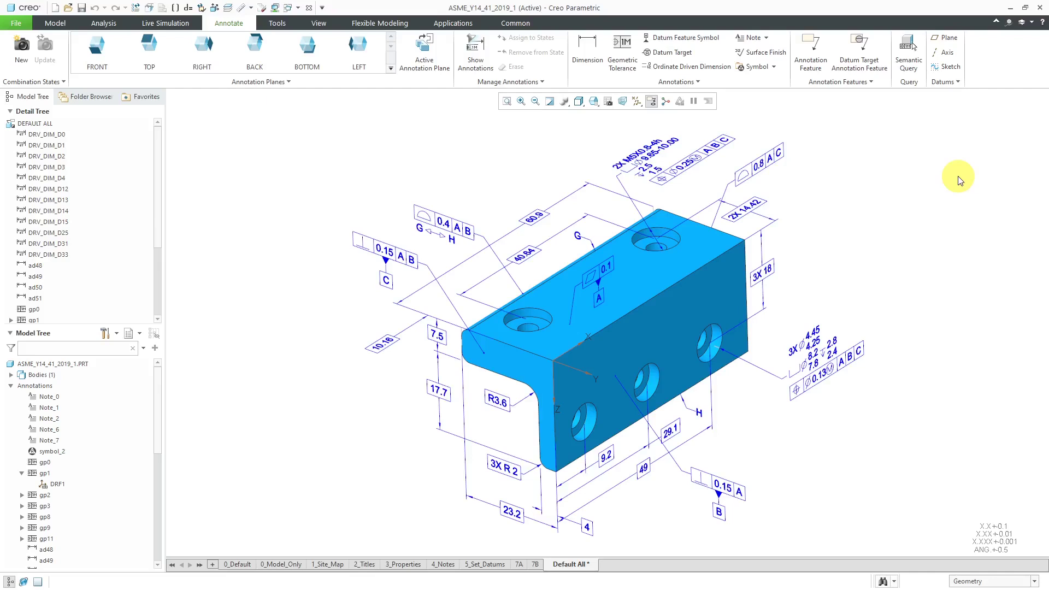
- Run a semantic query directly from the 0.4 A B profile tolerance, close it and clear the selection
click(464, 230)
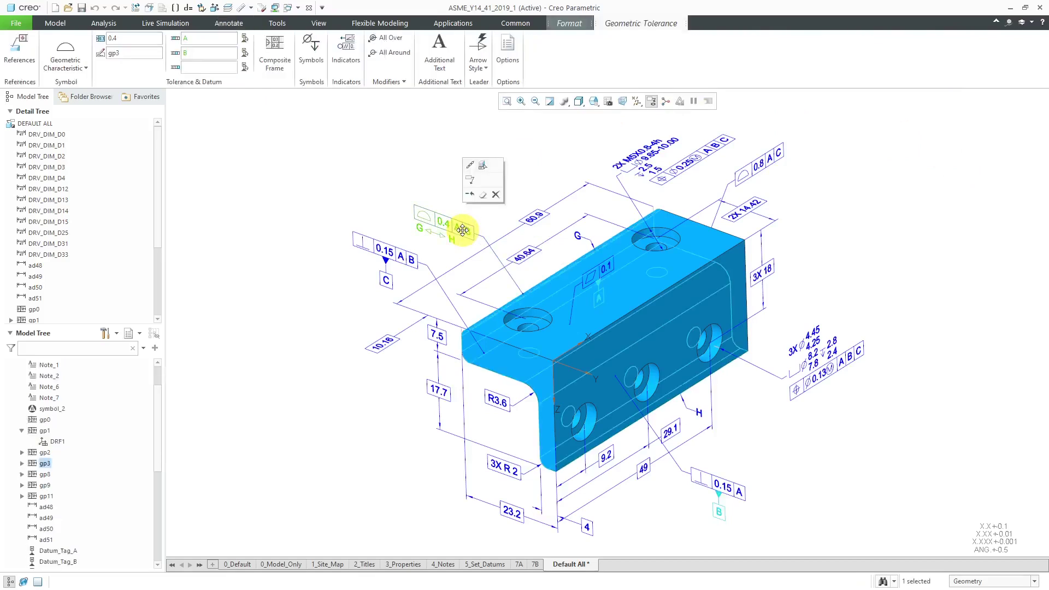
click(483, 166)
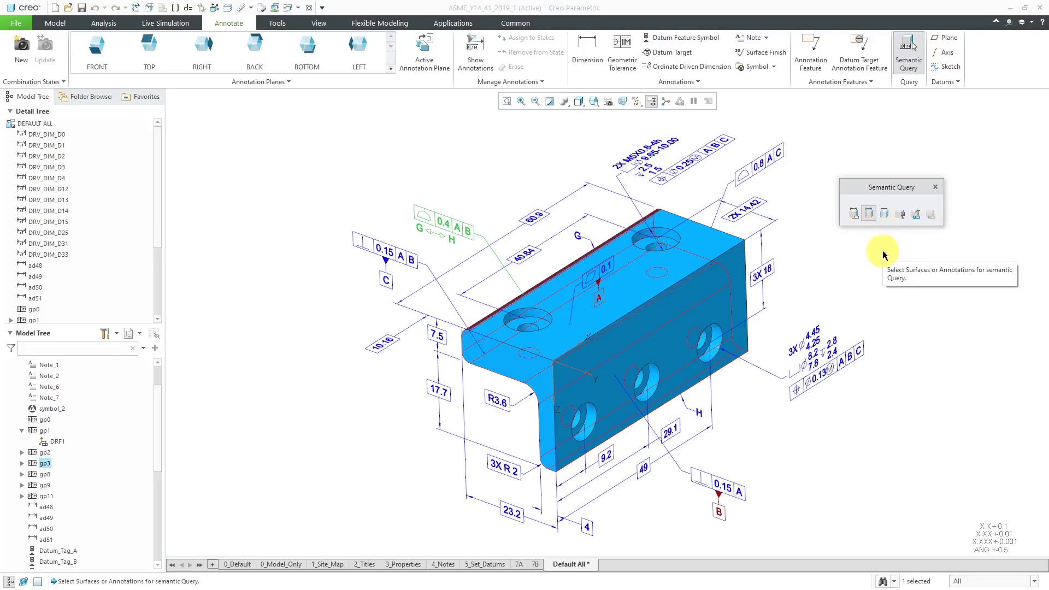
click(937, 188)
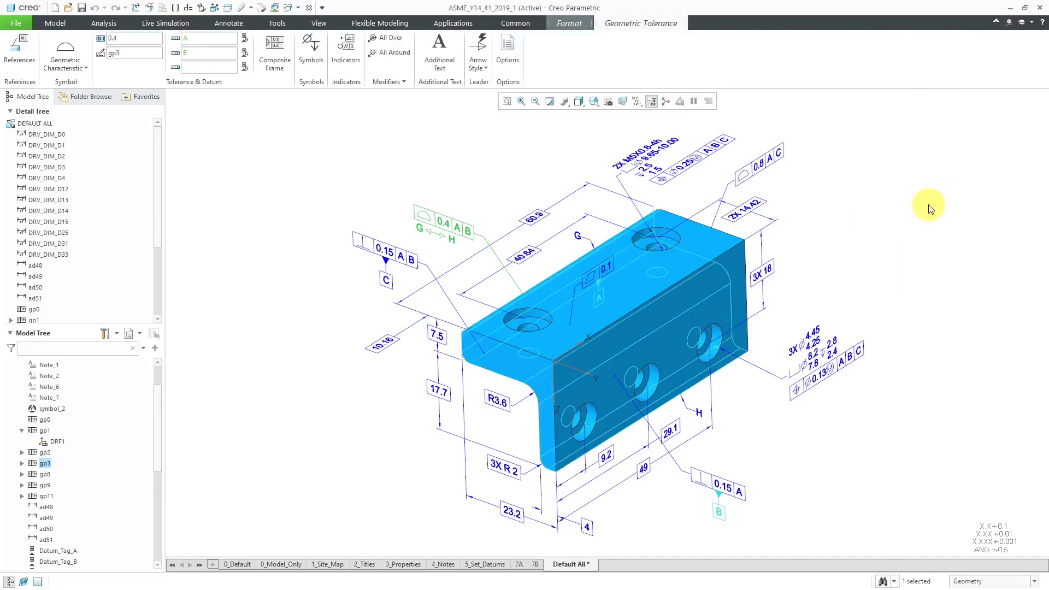
click(929, 208)
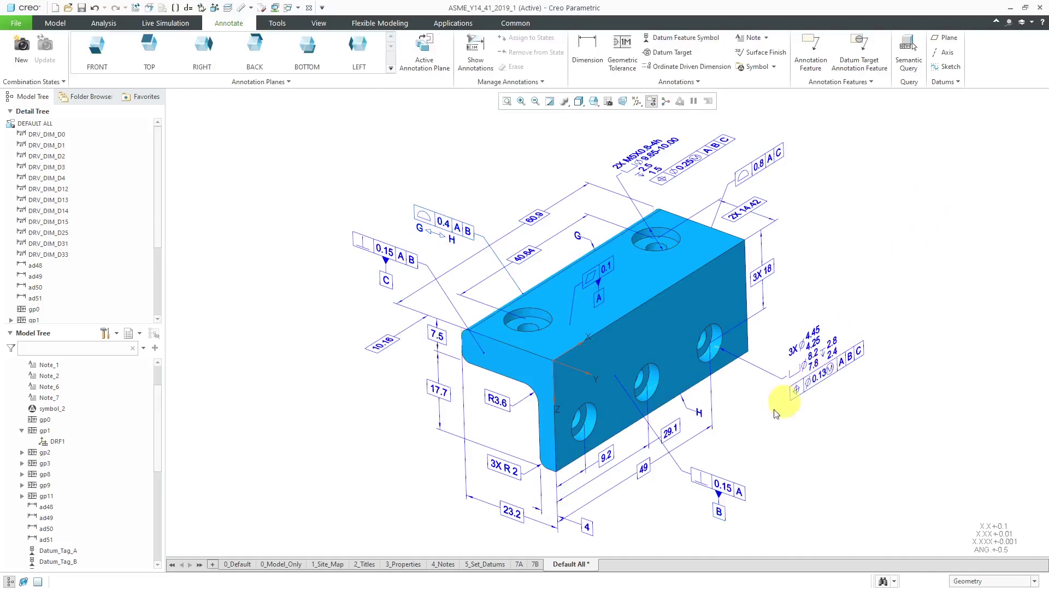
- Activate combination state 7B and run a semantic query on the 0.8 A C profile tolerance to examine its references and related annotations
click(535, 564)
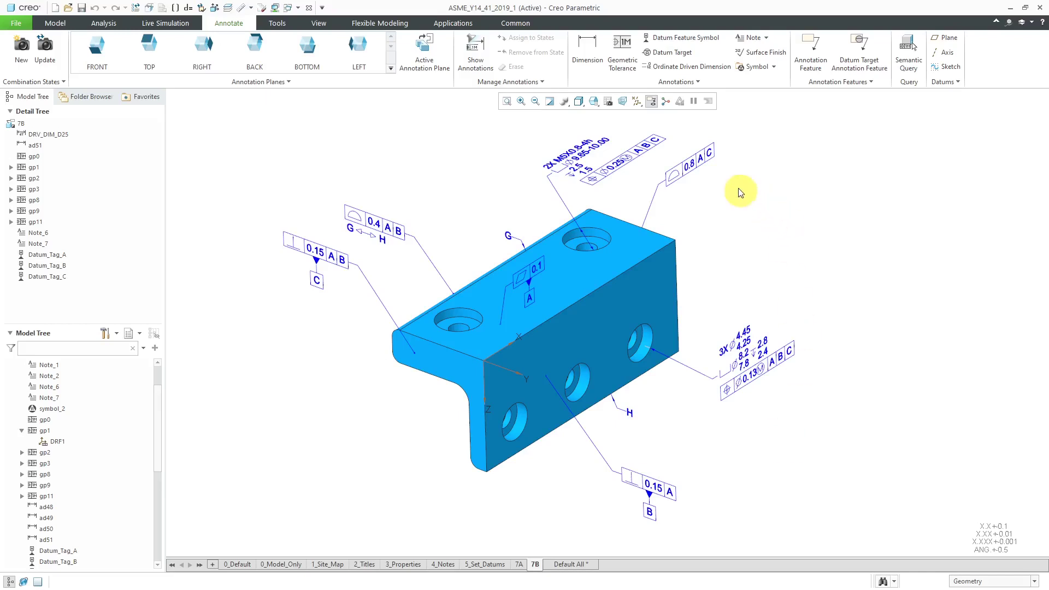
click(695, 162)
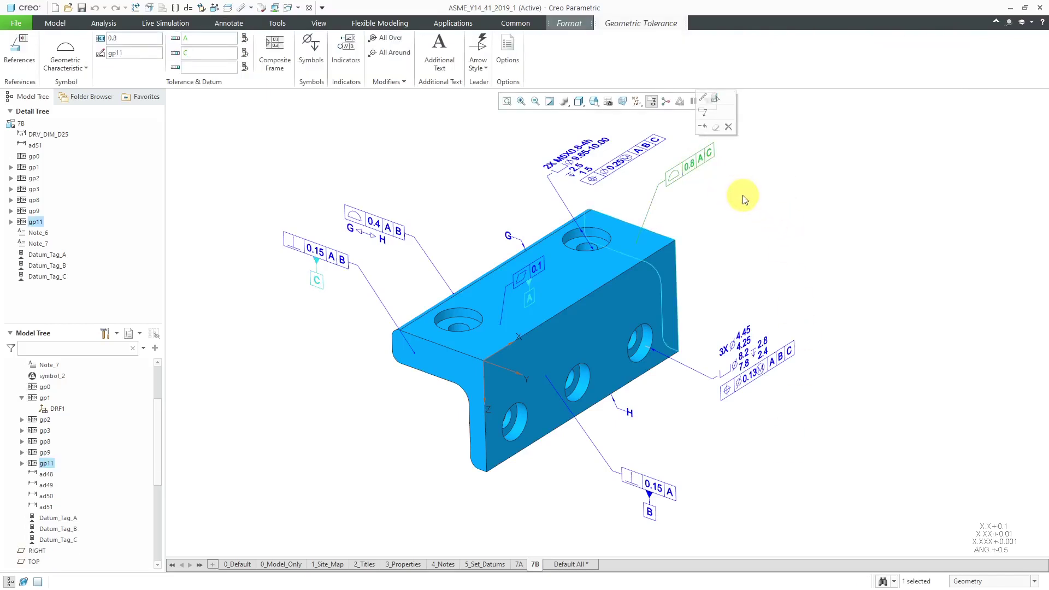
right_click(742, 196)
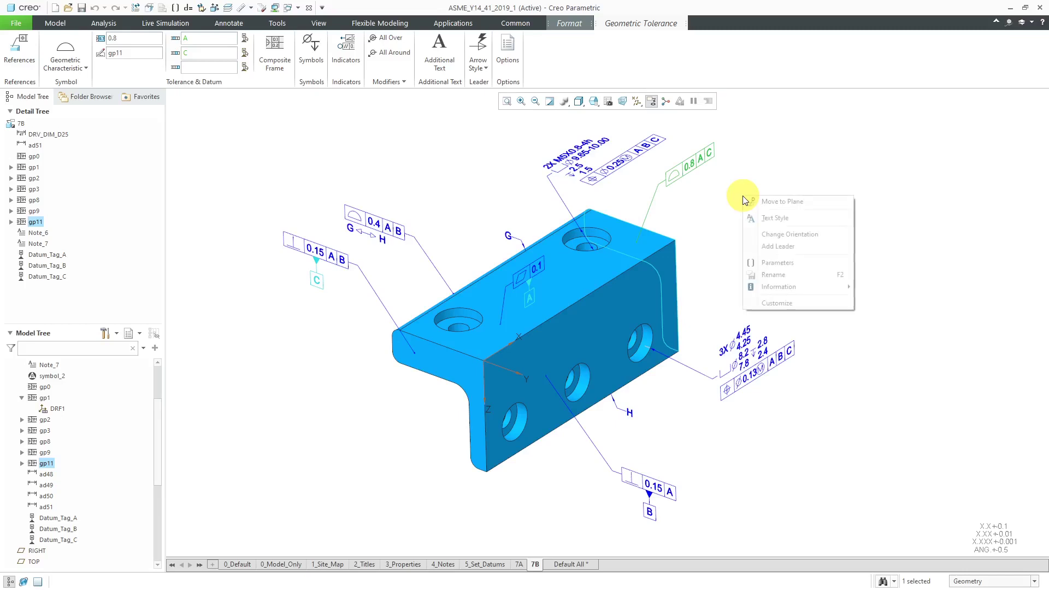
click(762, 146)
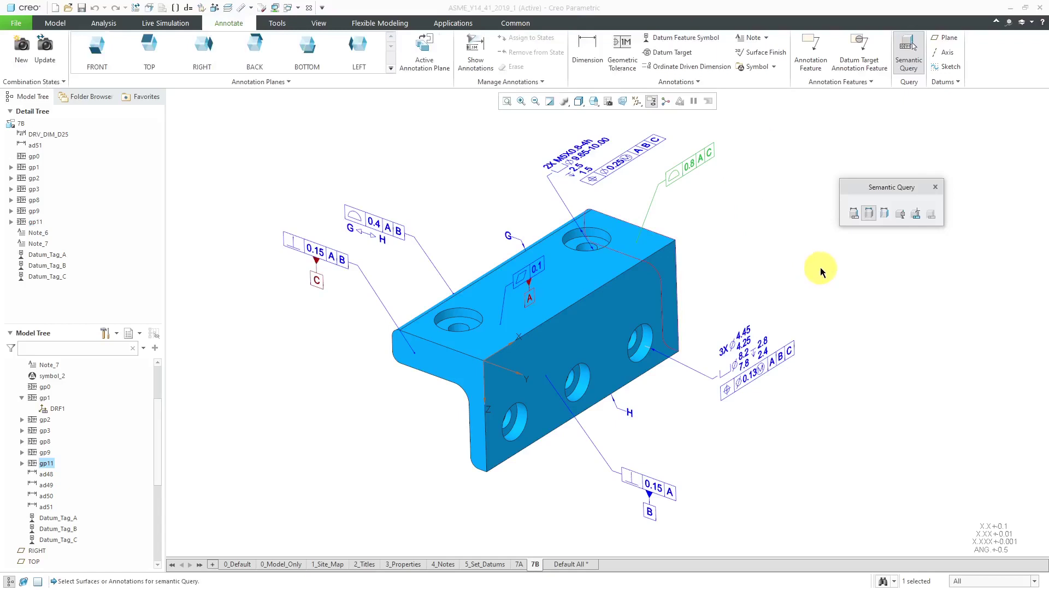
click(853, 214)
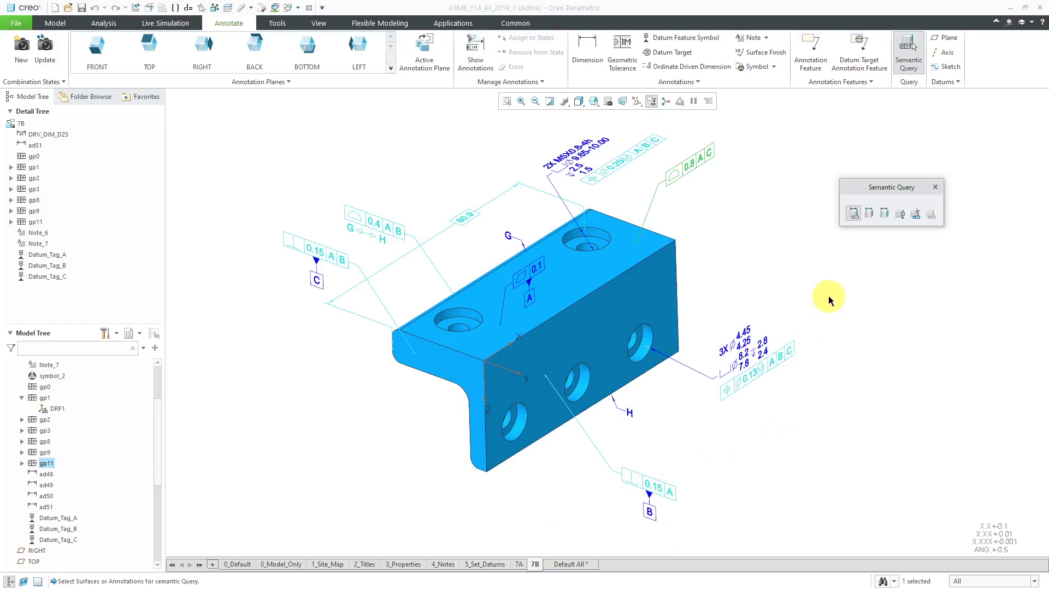
- Review the option for adding highlighted annotations to the combination state, and close the semantic query with the selection cleared
right_click(809, 277)
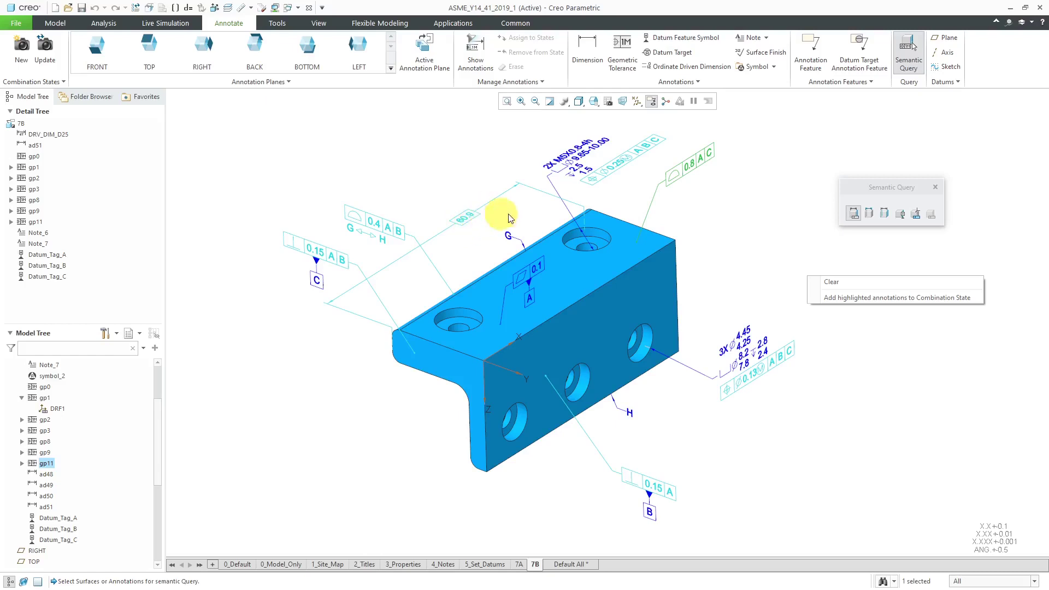
click(779, 249)
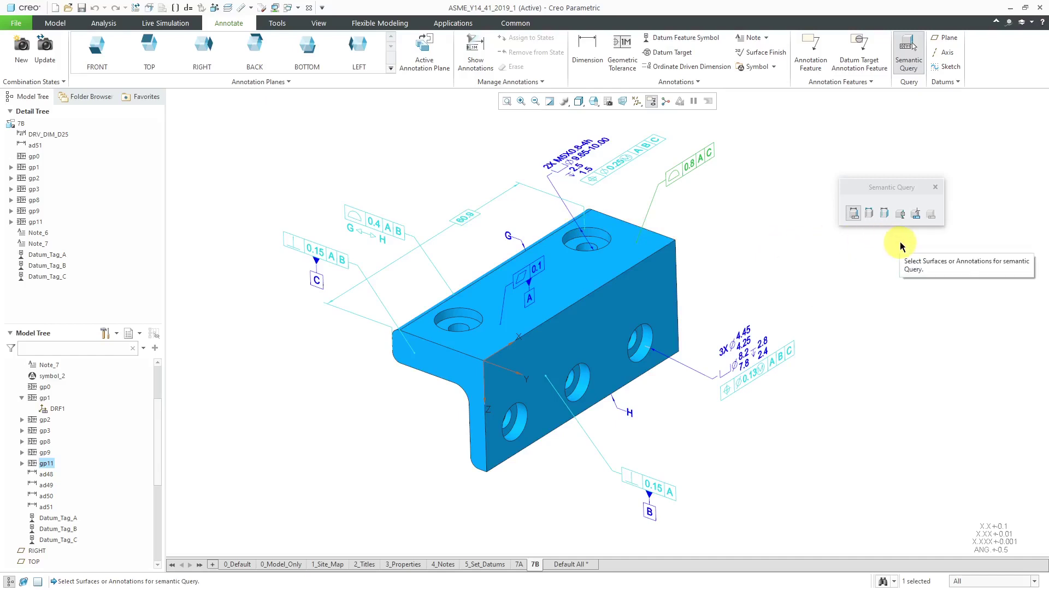
click(936, 188)
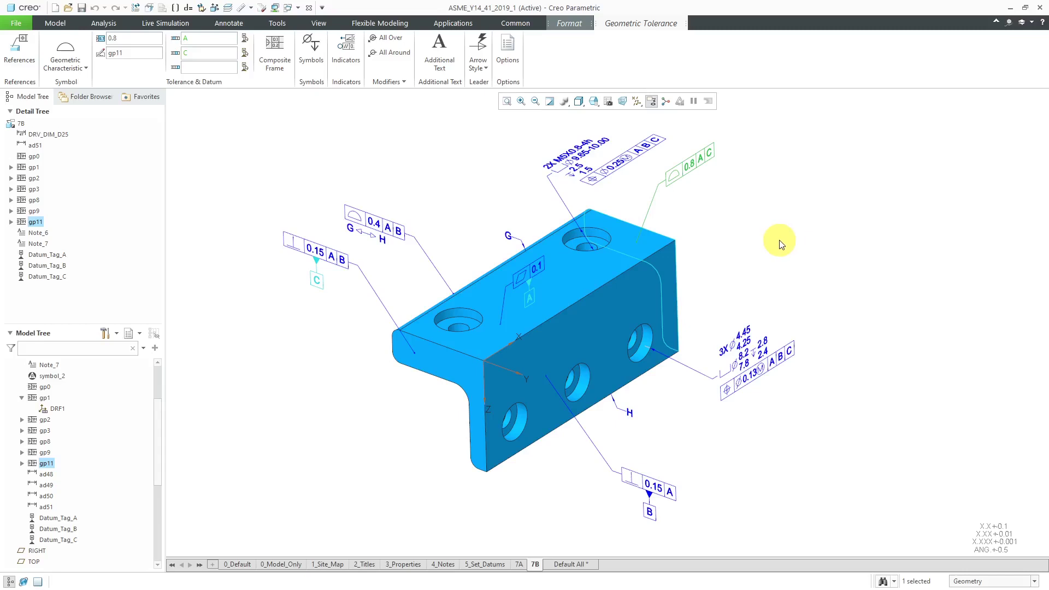
click(780, 241)
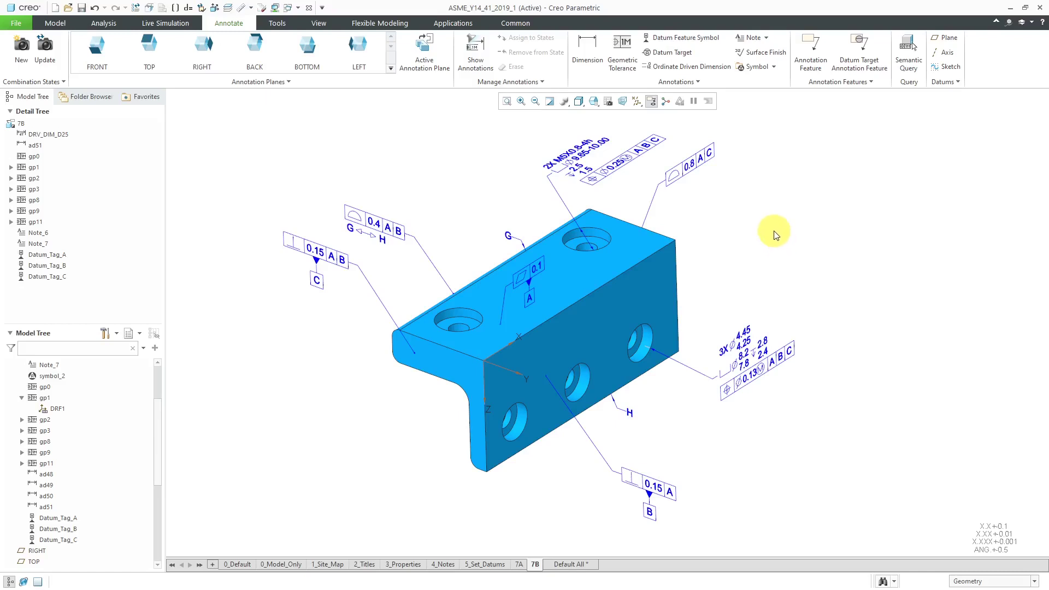
- Run a semantic query on the 0.15 A perpendicularity tolerance and on the part's top face to examine their associated references
click(902, 71)
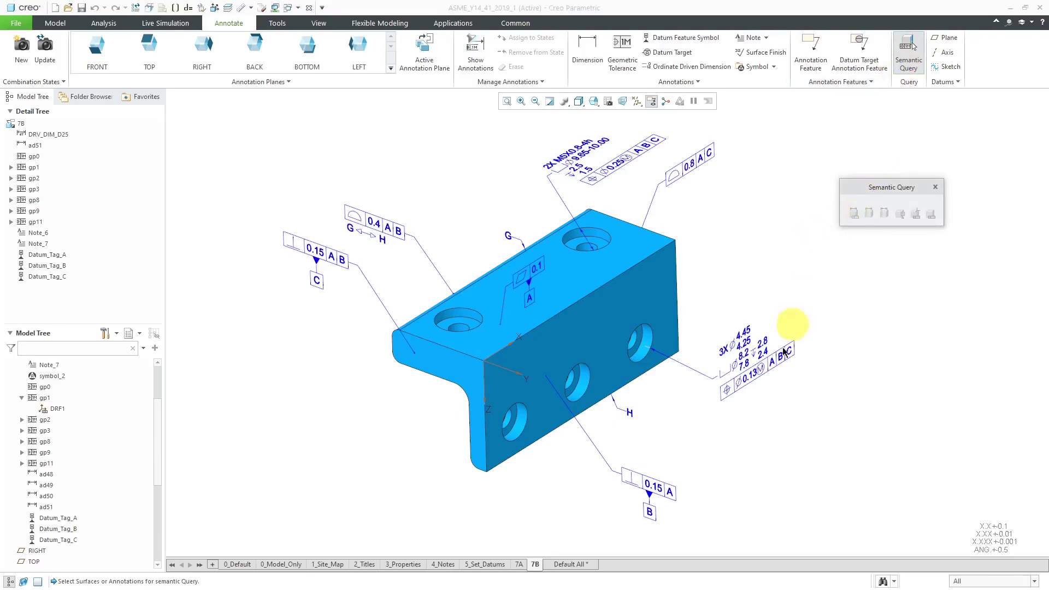
click(658, 494)
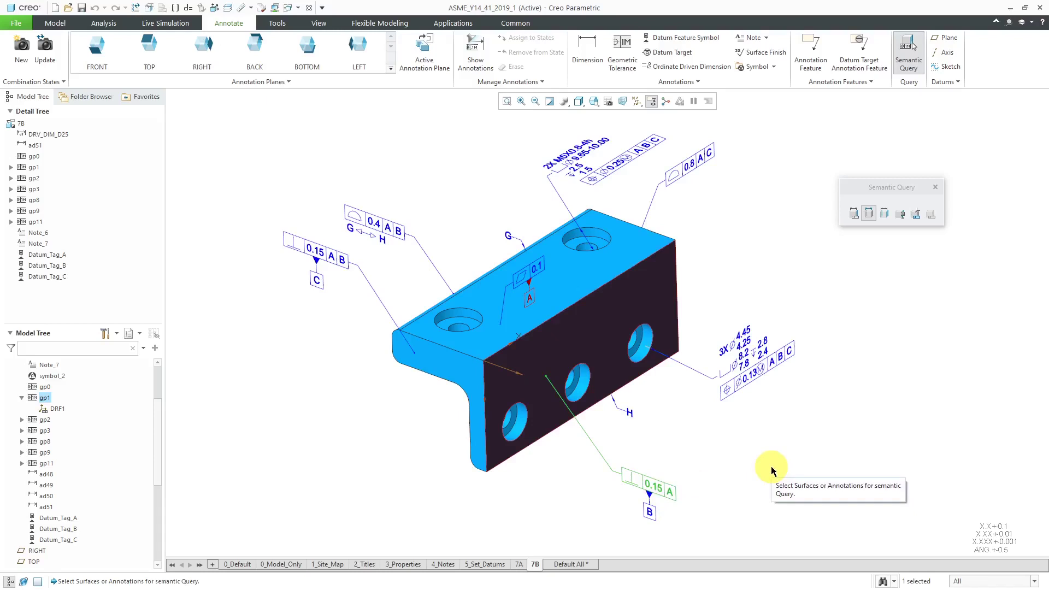
click(571, 275)
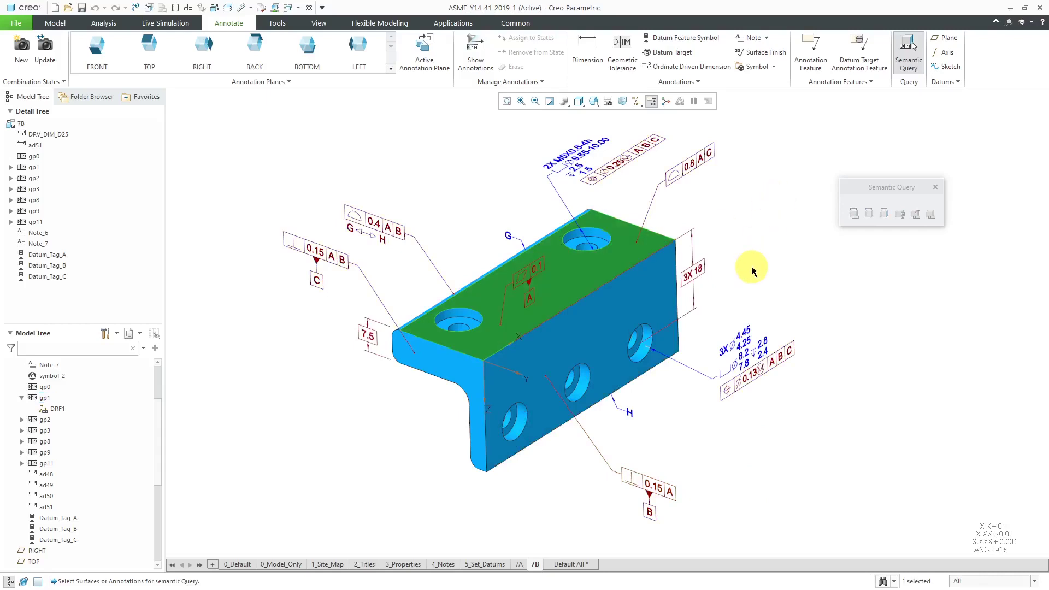